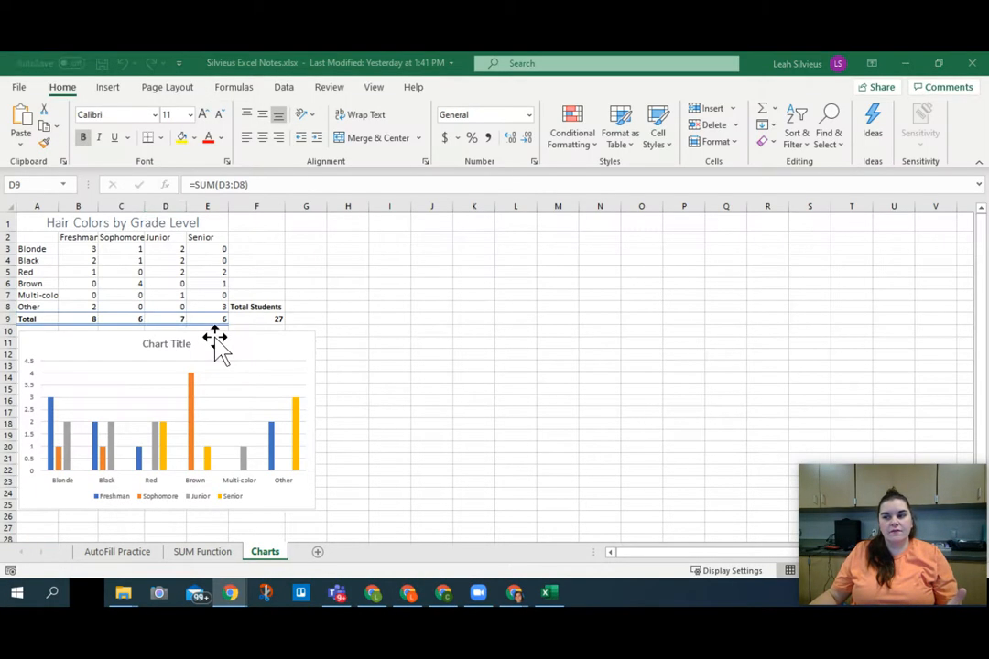
Reduce the hair color chart's data range so it leaves out the Other row
{"action": "left_click", "coordinate": [222, 345]}
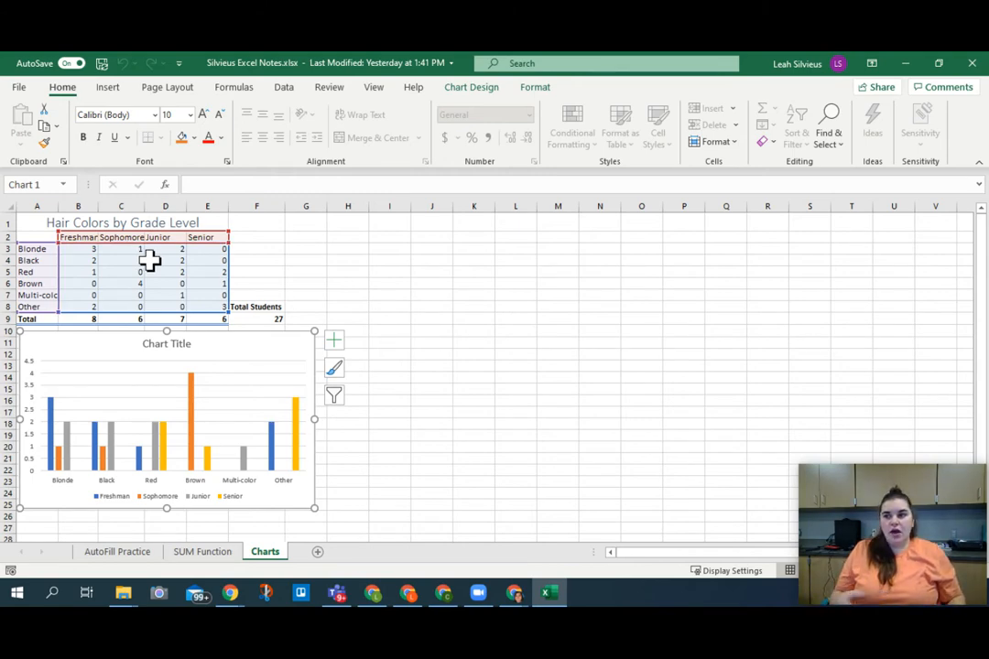
{"action": "key", "text": "ctrl"}
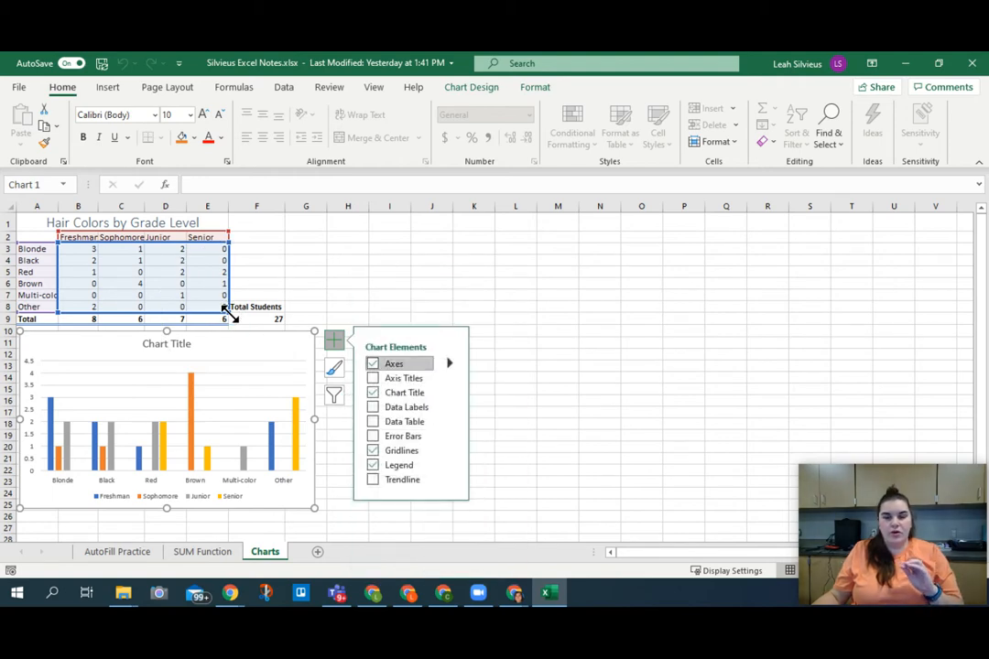
{"action": "left_click_drag", "start_coordinate": [228, 309], "coordinate": [230, 302]}
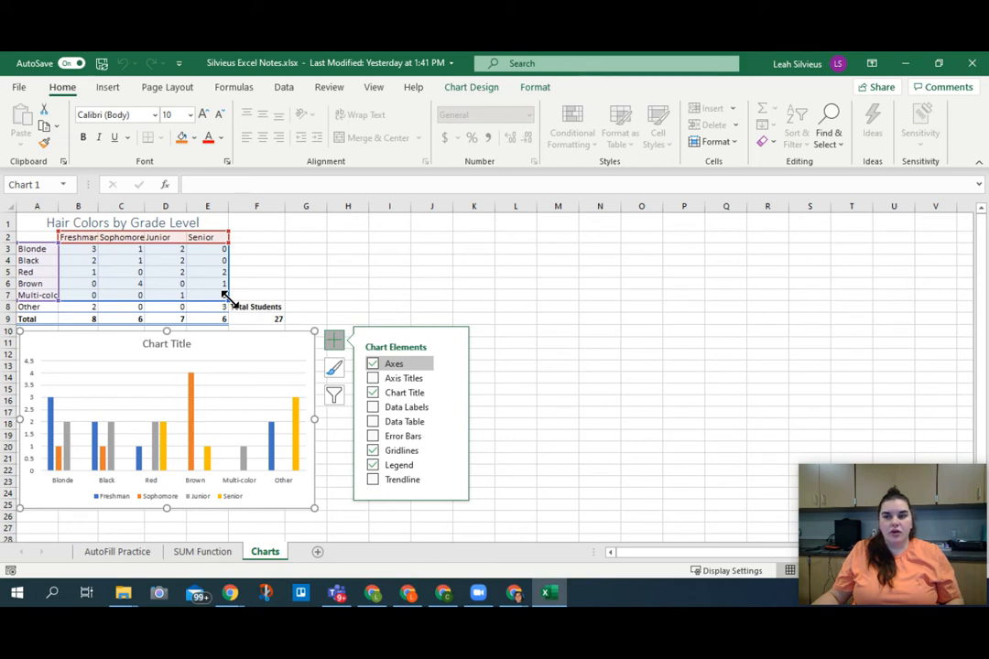
{"action": "left_click_drag", "start_coordinate": [228, 302], "coordinate": [229, 301]}
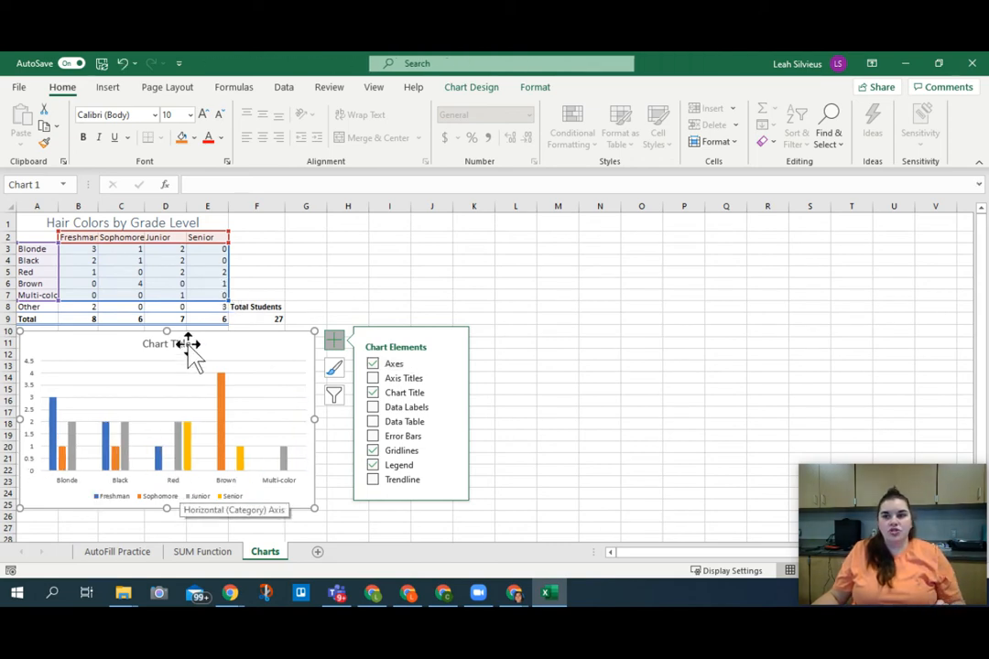
Try the chart's data range without the Senior column, restore the full range from Blonde to Other and Freshman to Senior, and deselect the chart
{"action": "left_click_drag", "start_coordinate": [226, 301], "coordinate": [186, 314]}
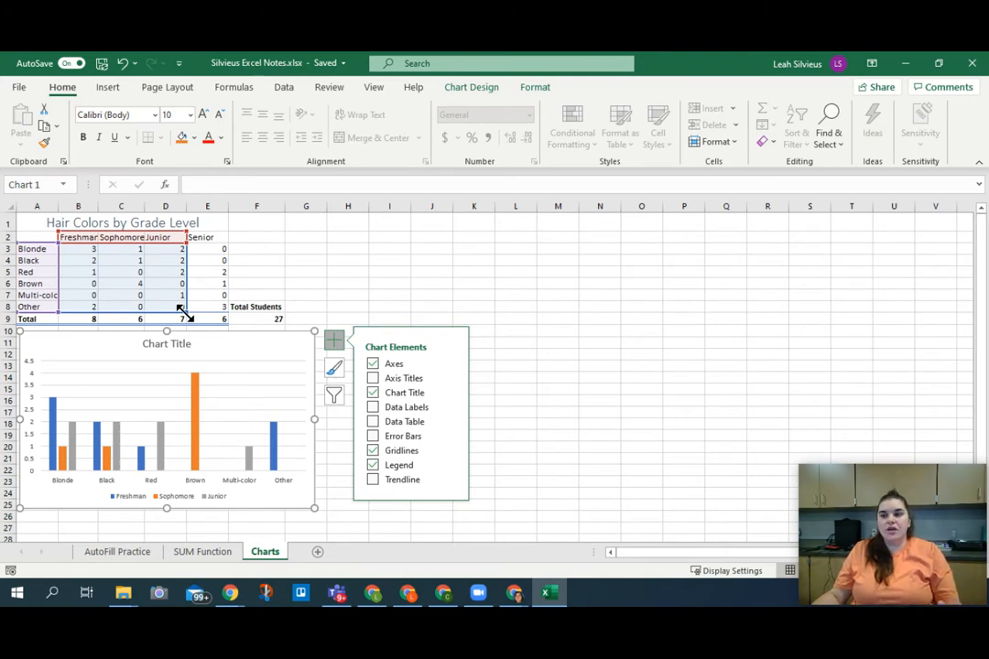
{"action": "left_click_drag", "start_coordinate": [206, 311], "coordinate": [221, 312]}
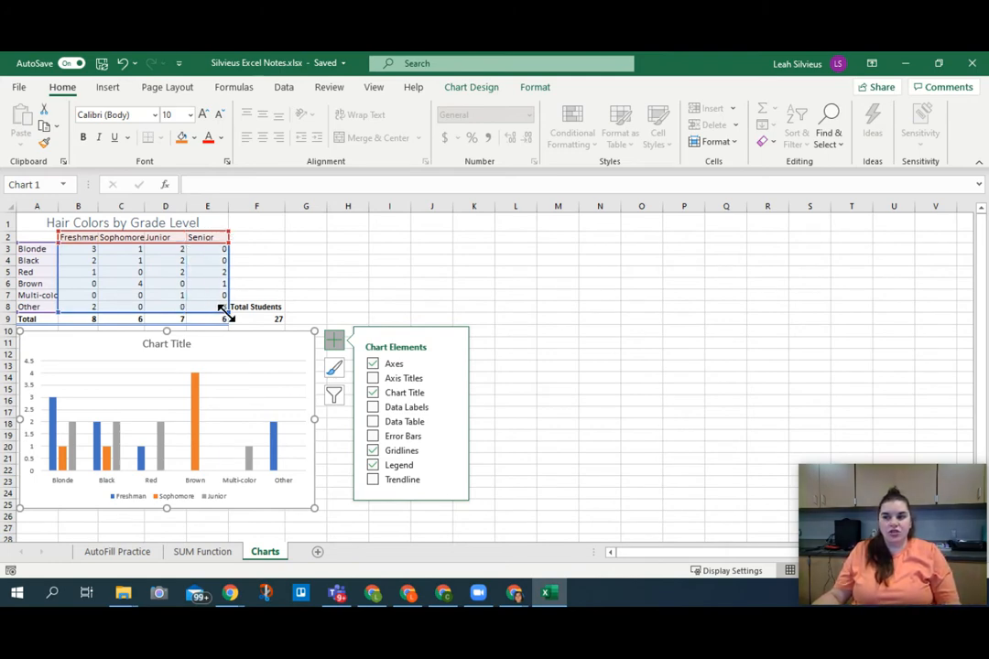
{"action": "left_click", "coordinate": [105, 353]}
{"action": "left_click", "coordinate": [333, 367]}
{"action": "left_click", "coordinate": [455, 261]}
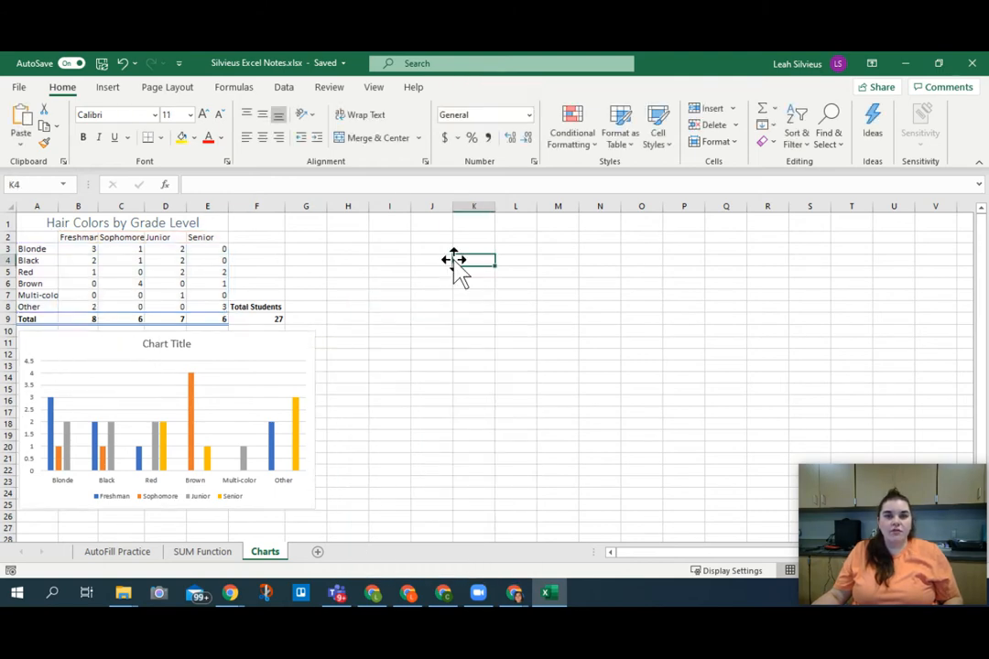
Select the chart and look through its available chart elements, styles and filters
{"action": "left_click", "coordinate": [60, 348]}
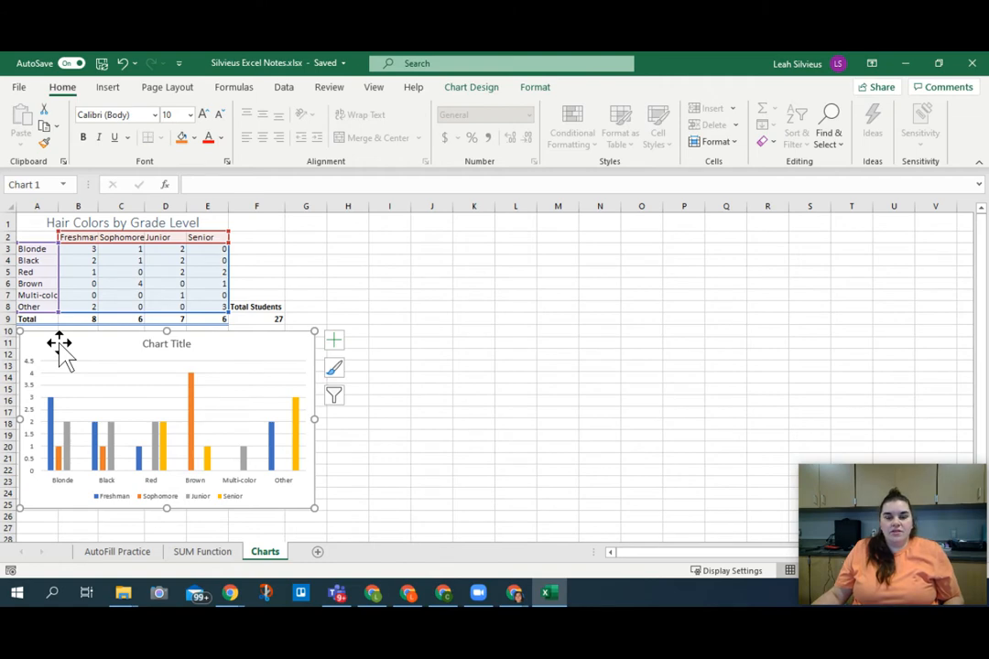
{"action": "key", "text": "ctrl"}
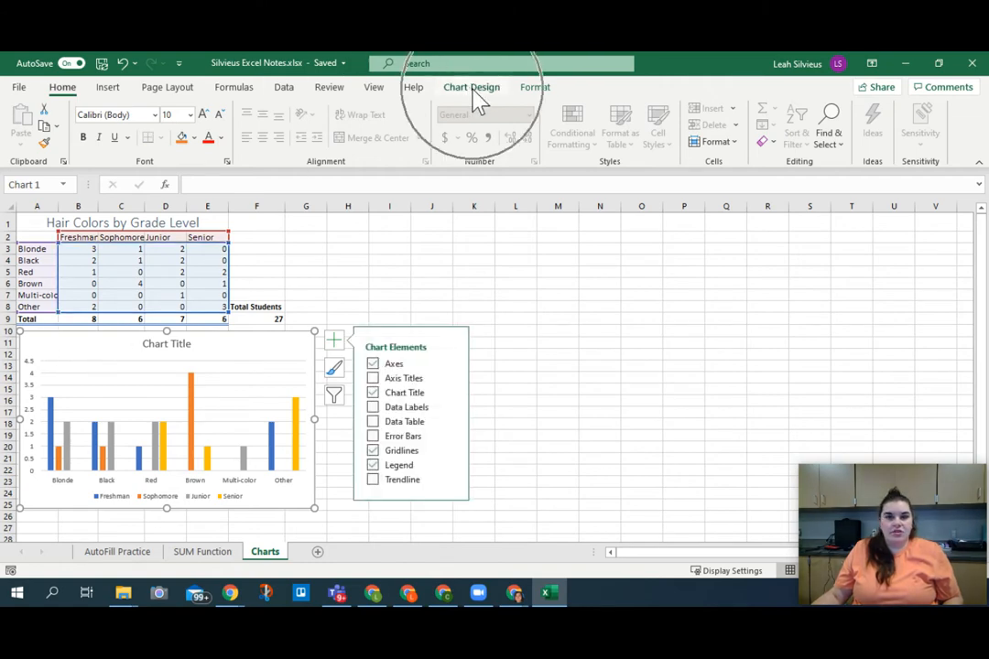
{"action": "left_click", "coordinate": [333, 367]}
{"action": "left_click", "coordinate": [334, 395]}
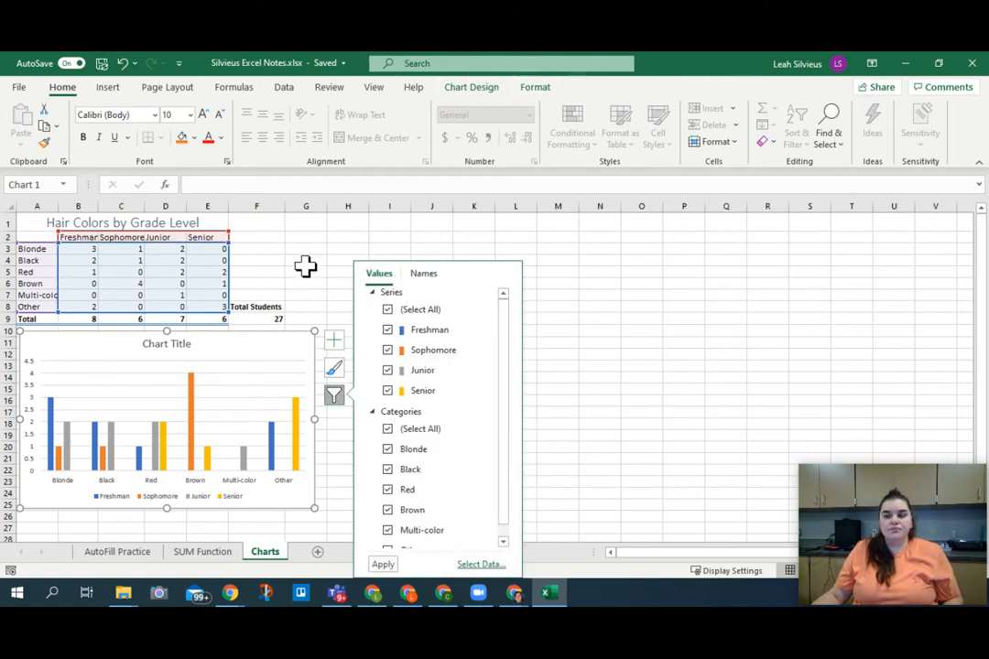
{"action": "left_click", "coordinate": [286, 344]}
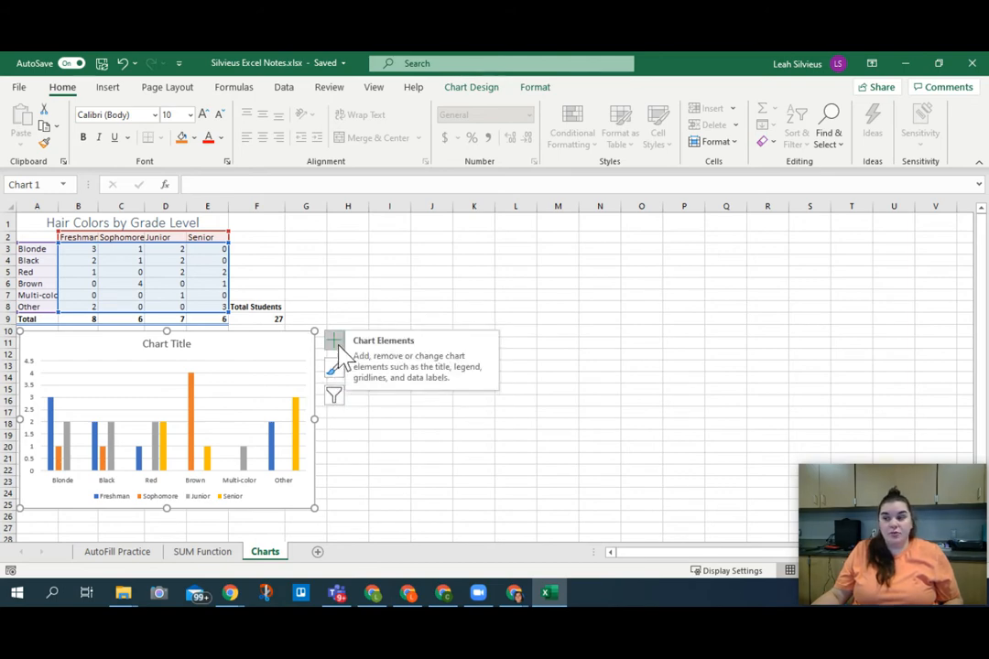
{"action": "left_click", "coordinate": [337, 344]}
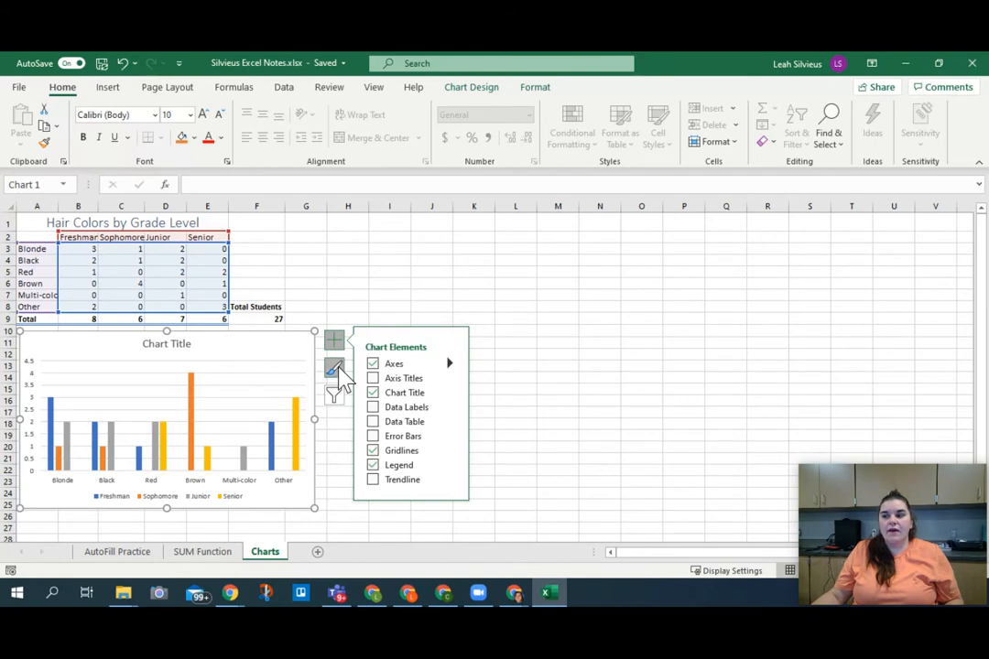
{"action": "left_click", "coordinate": [335, 370]}
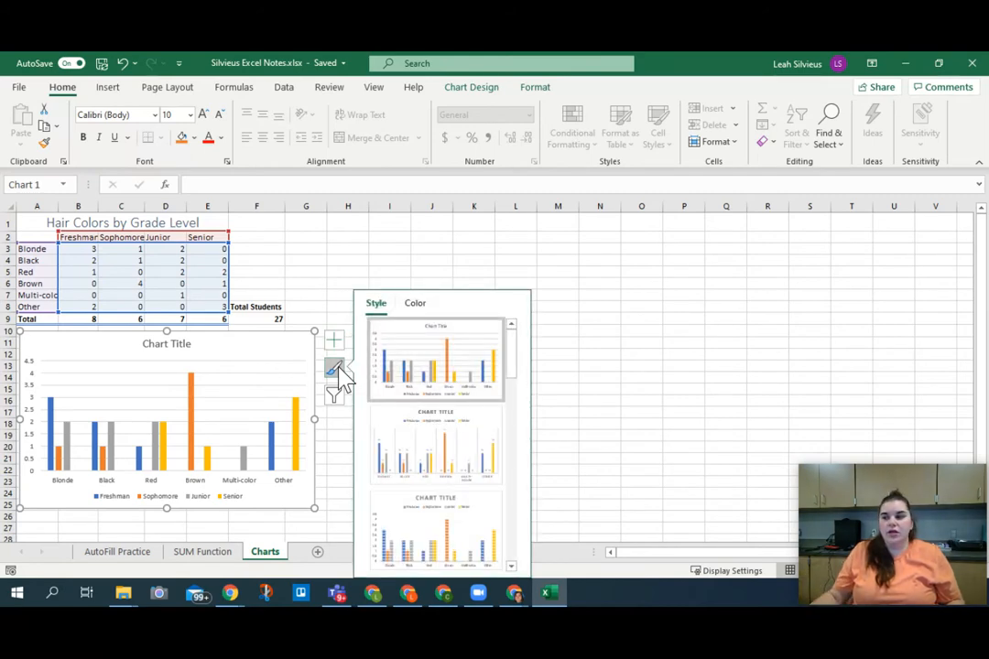
{"action": "left_click", "coordinate": [336, 397]}
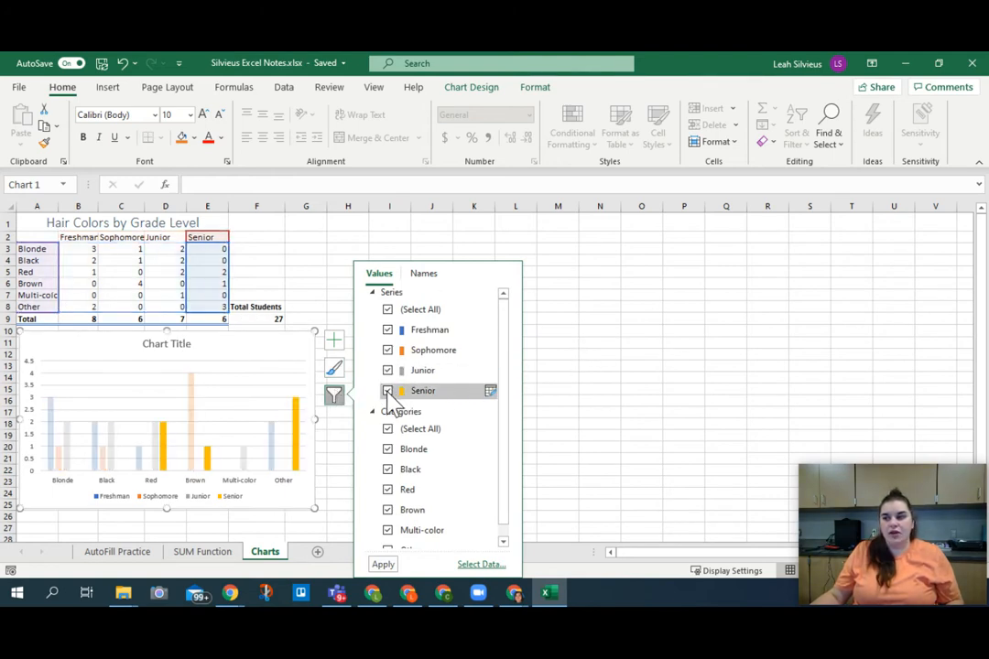
Exclude the Senior series in the chart filters, and include it again without applying the filter
{"action": "left_click", "coordinate": [333, 340]}
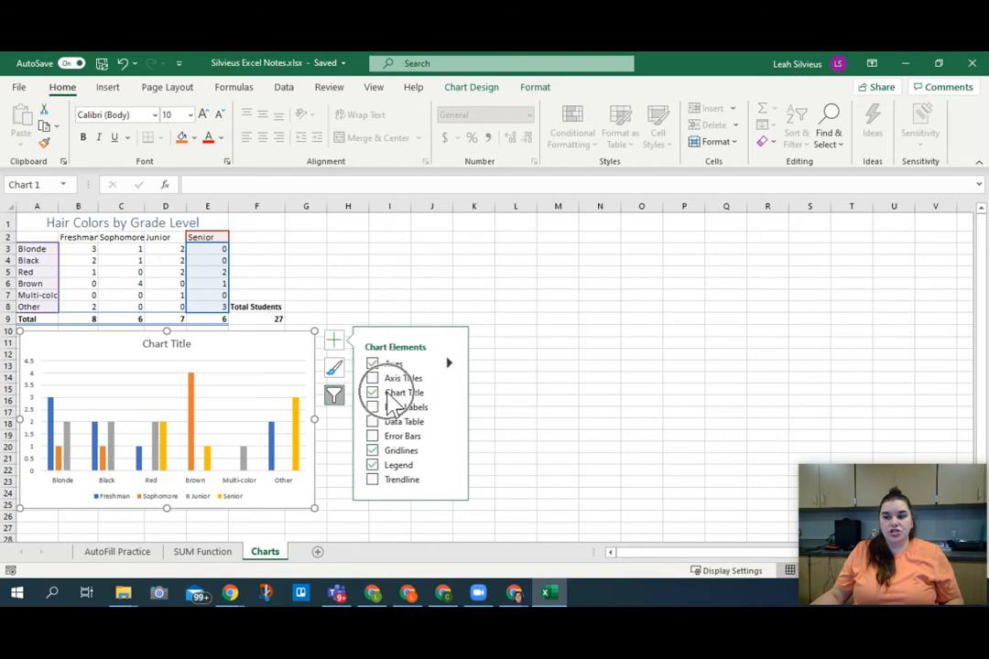
{"action": "left_click", "coordinate": [333, 395]}
{"action": "left_click", "coordinate": [388, 391]}
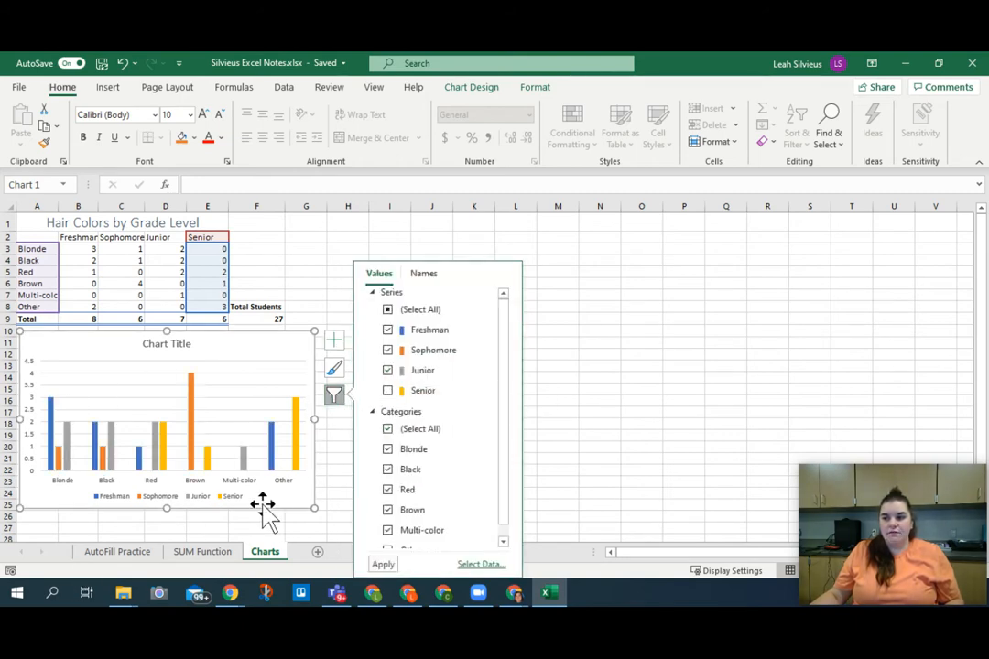
{"action": "left_click", "coordinate": [387, 391]}
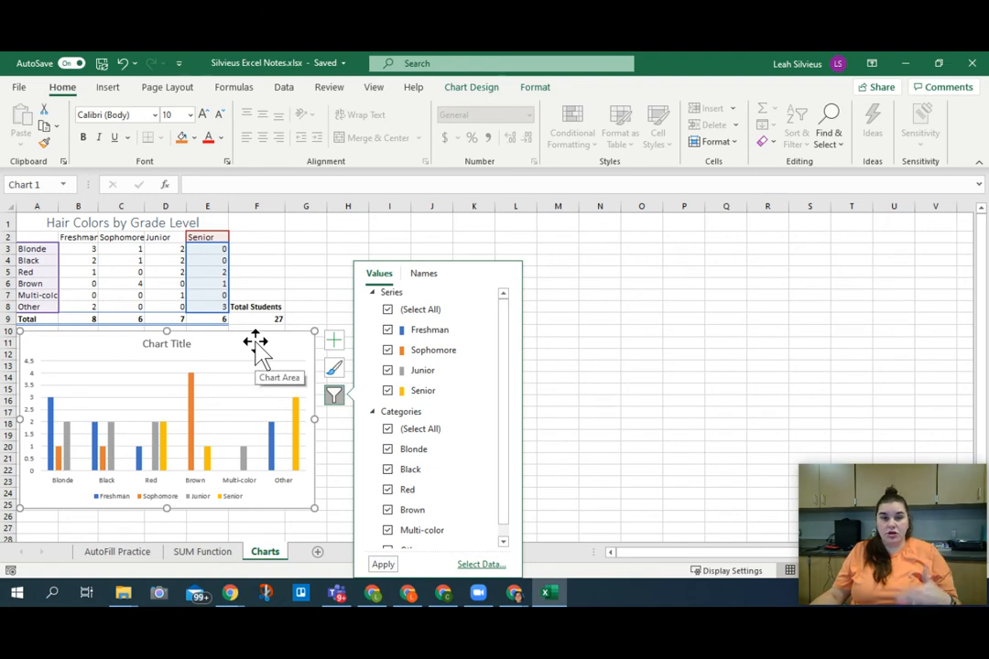
Review the series and category name options in the chart filters, and close the filters
{"action": "left_click", "coordinate": [427, 275]}
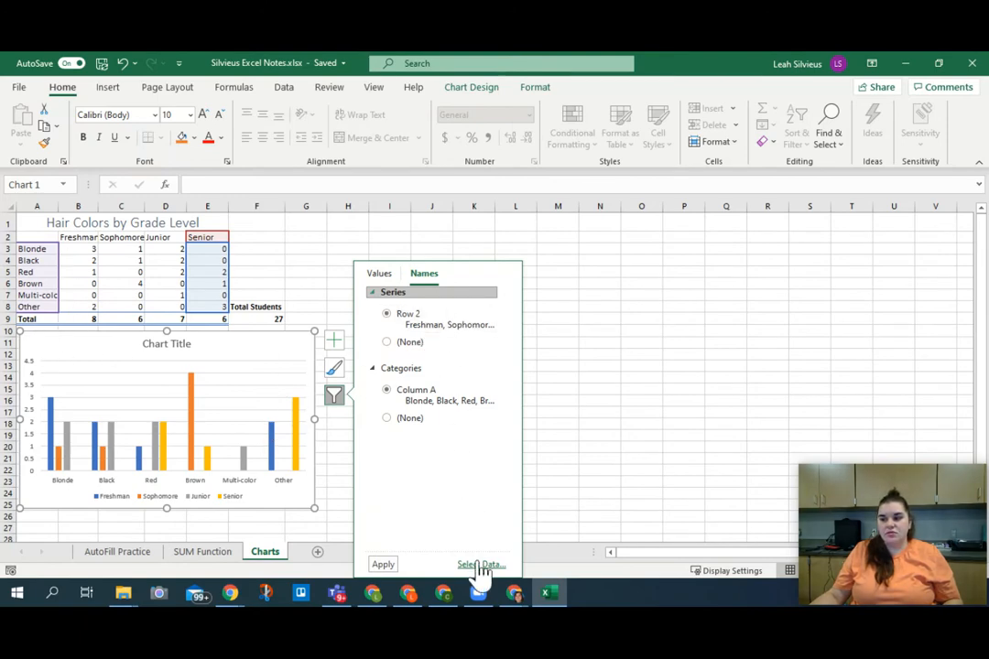
{"action": "left_click", "coordinate": [333, 399]}
{"action": "key", "text": "ctrl"}
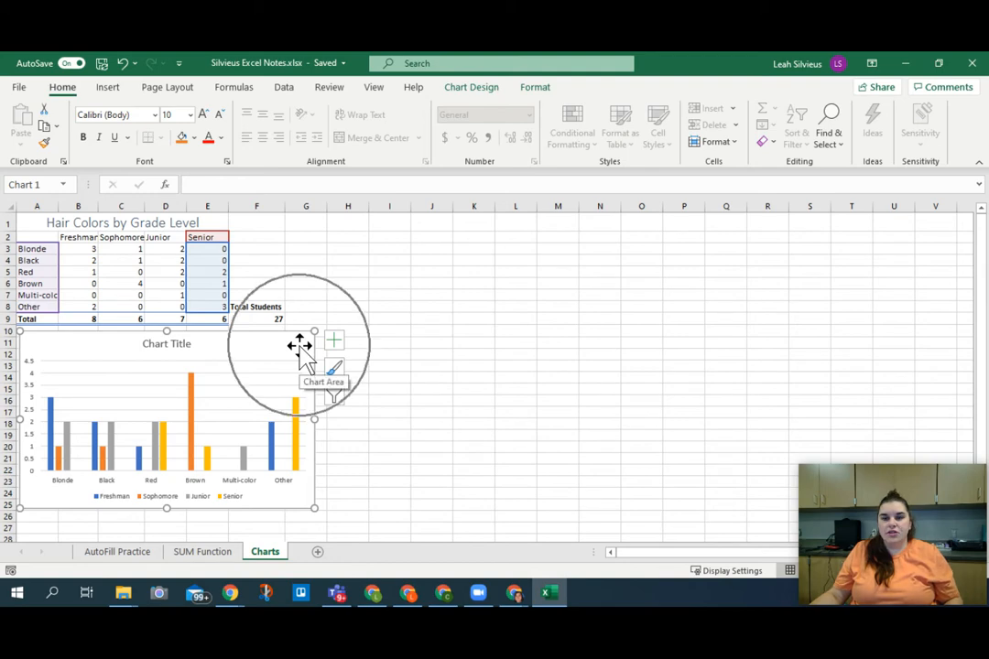
Reselect the chart and switch its rows and columns so grade levels form the horizontal axis and hair colors the series
{"action": "left_click", "coordinate": [295, 357]}
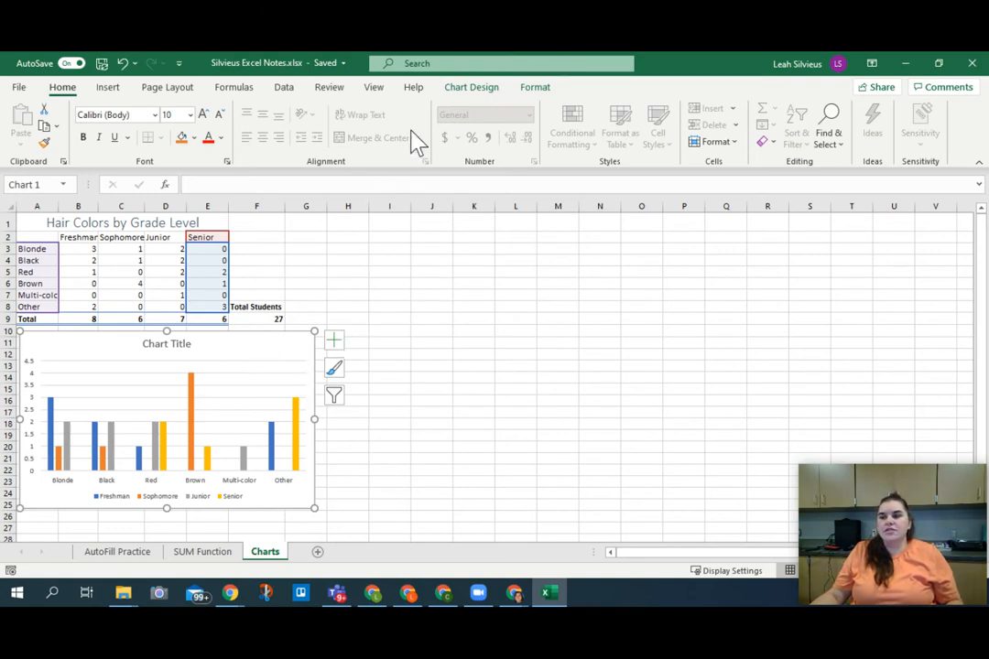
{"action": "left_click", "coordinate": [511, 273]}
{"action": "left_click", "coordinate": [257, 353]}
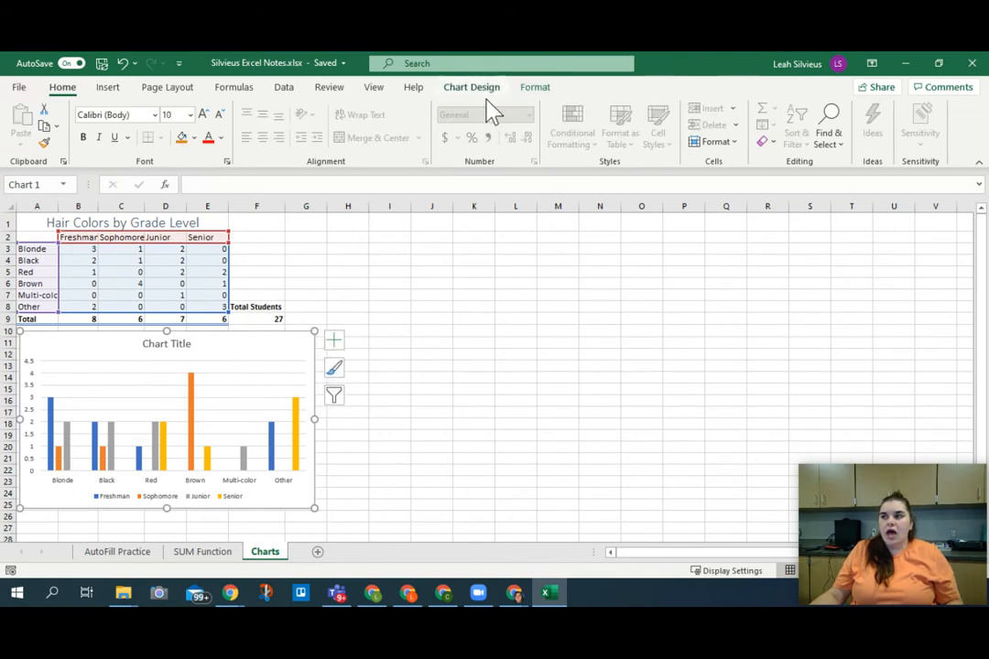
{"action": "left_click", "coordinate": [485, 95]}
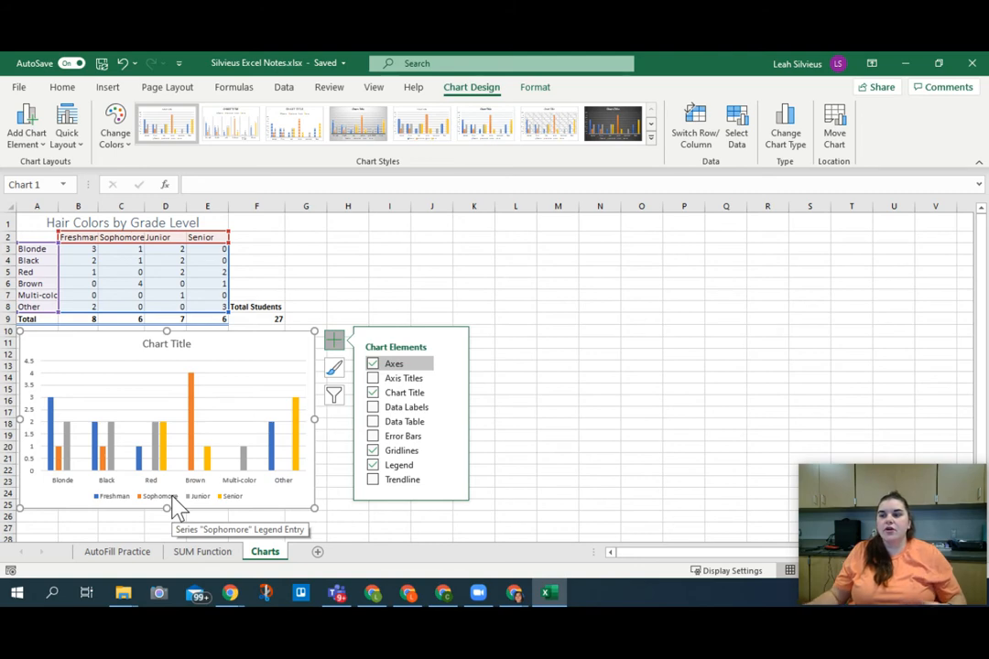
{"action": "left_click", "coordinate": [696, 137]}
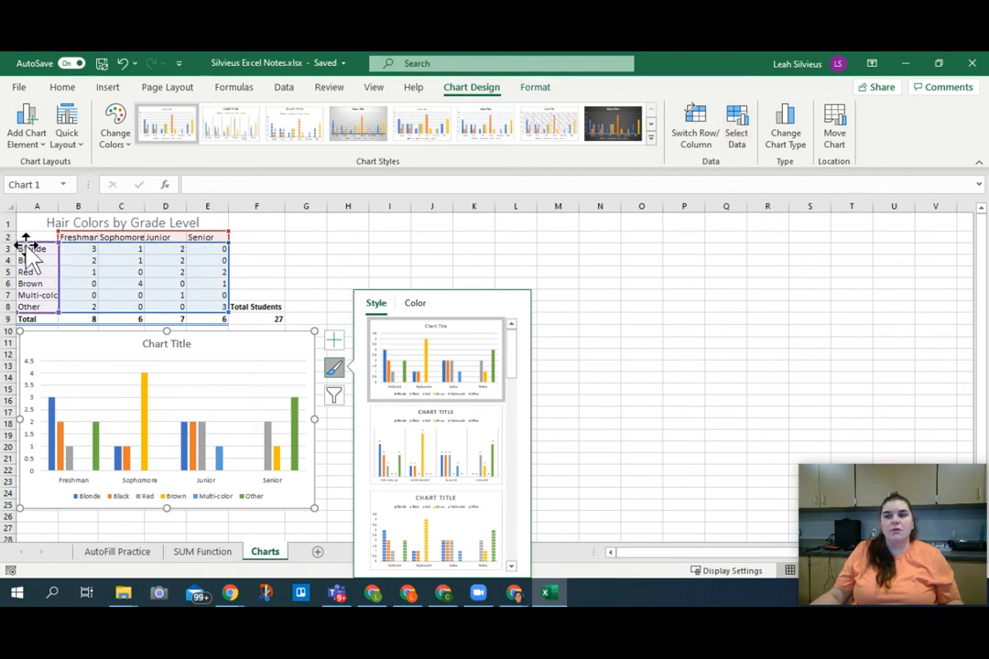
Inspect the chart's source data range, legend entries and axis labels, and cancel without editing them
{"action": "left_click", "coordinate": [739, 135]}
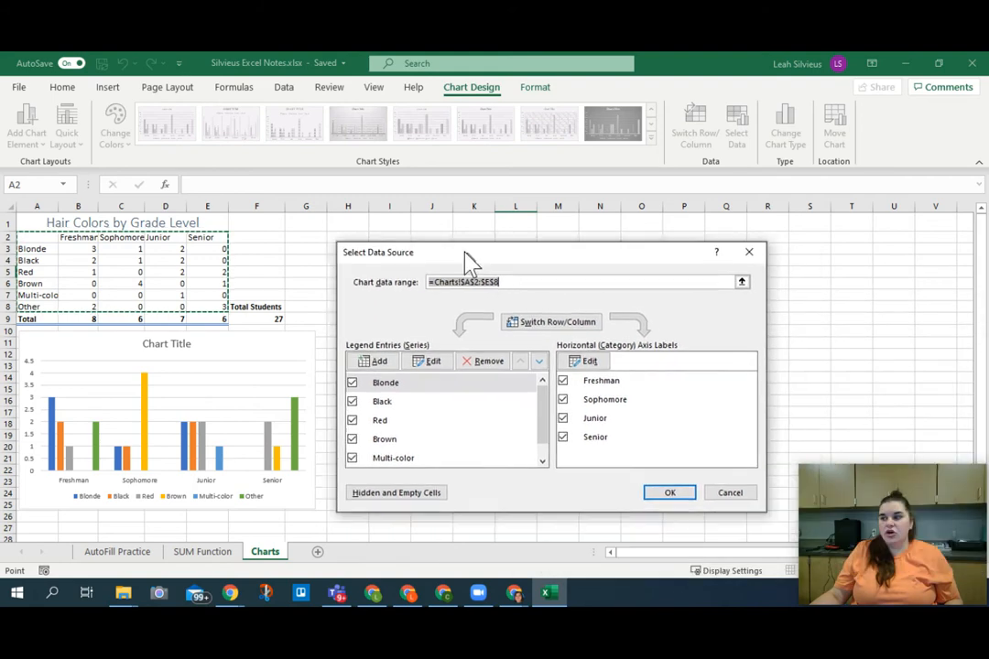
{"action": "left_click_drag", "start_coordinate": [467, 261], "coordinate": [408, 228]}
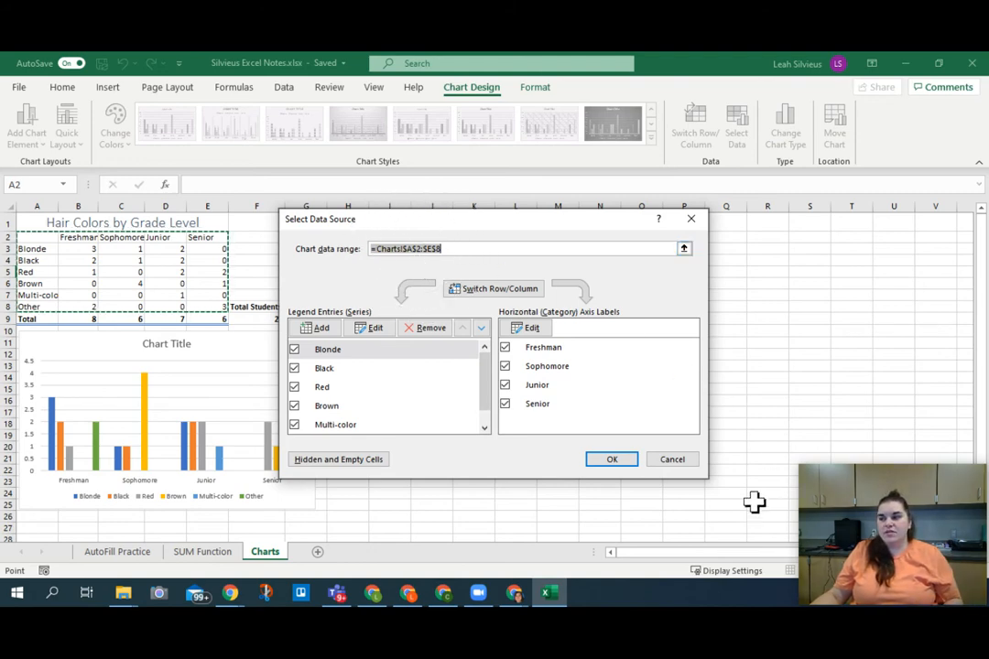
{"action": "left_click", "coordinate": [687, 461]}
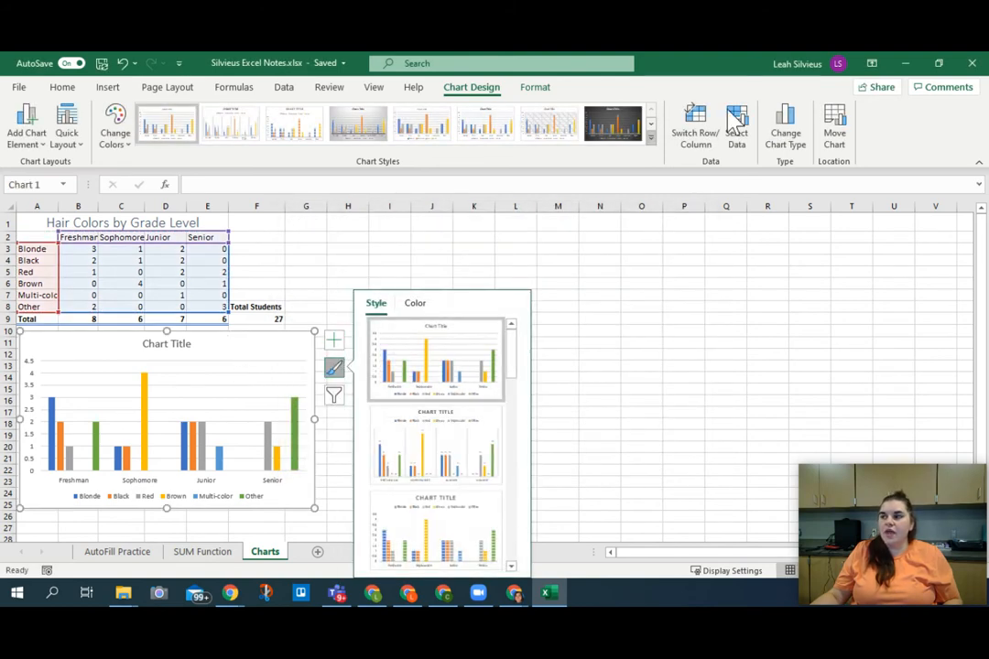
Preview the recommended, line and bar chart types, and change the chart to a 3-D Clustered Bar
{"action": "left_click", "coordinate": [793, 149]}
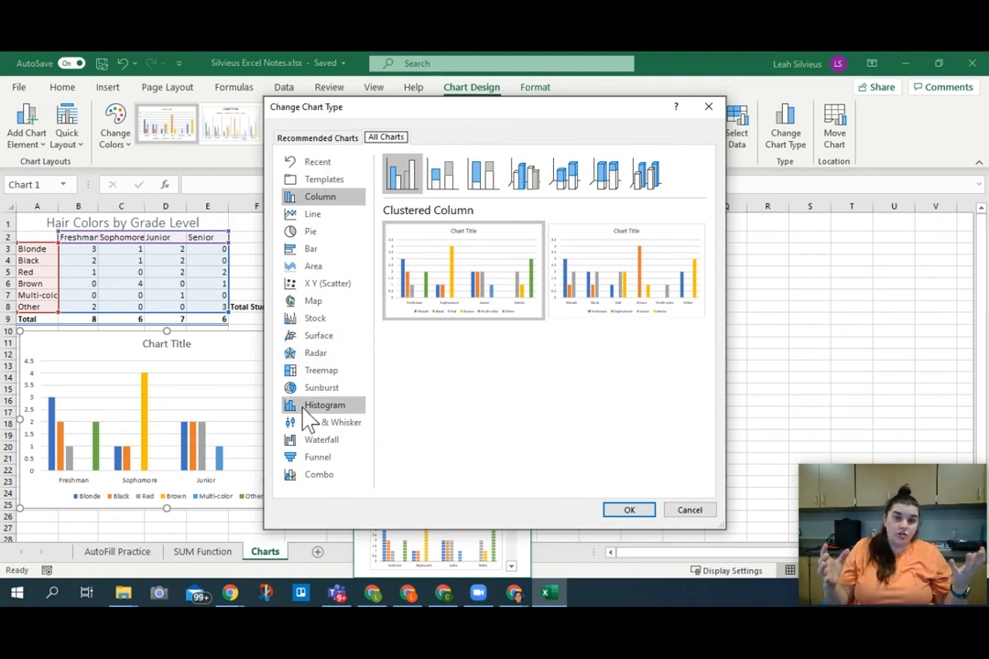
{"action": "left_click", "coordinate": [322, 139]}
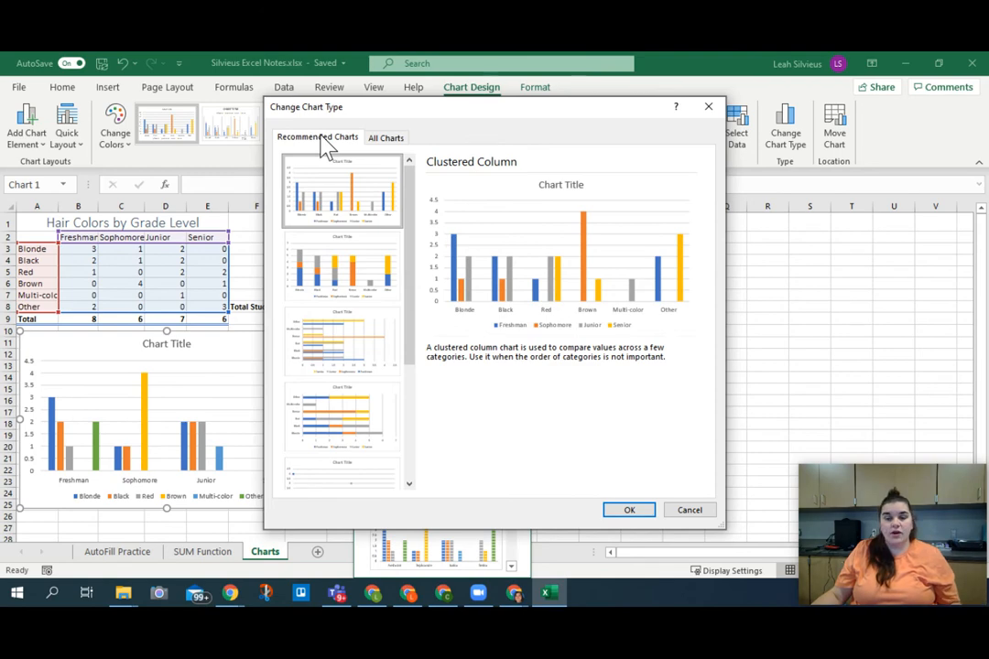
{"action": "left_click", "coordinate": [371, 139]}
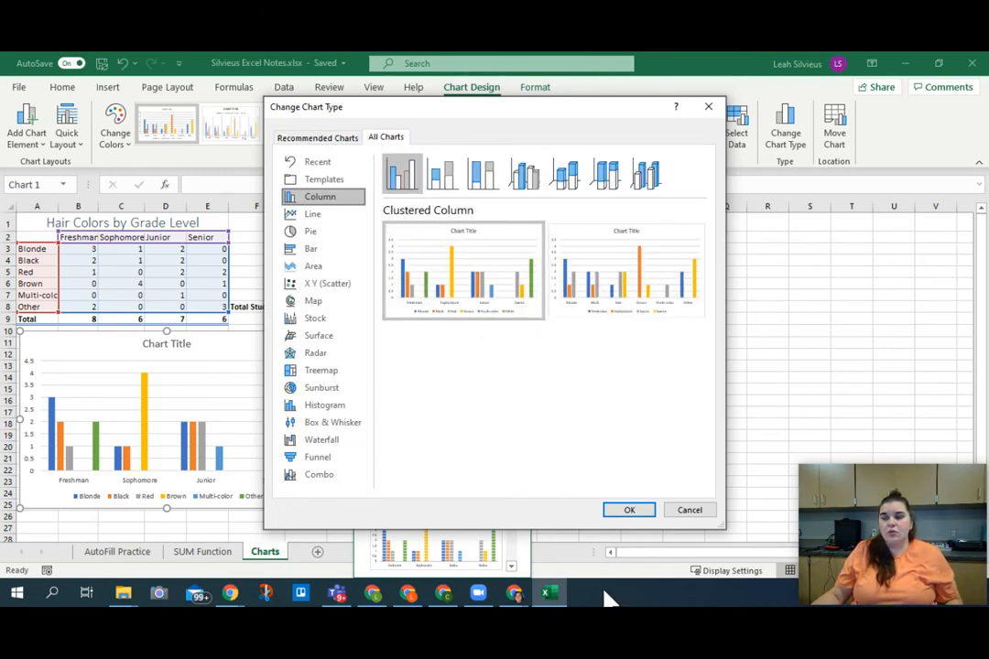
{"action": "left_click", "coordinate": [313, 216]}
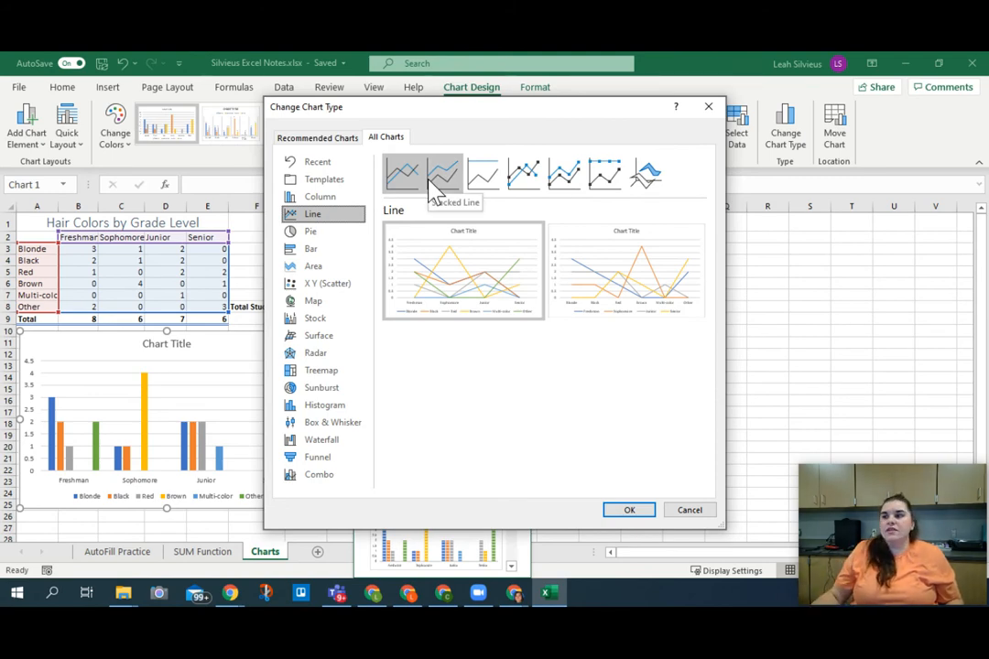
{"action": "left_click", "coordinate": [309, 251]}
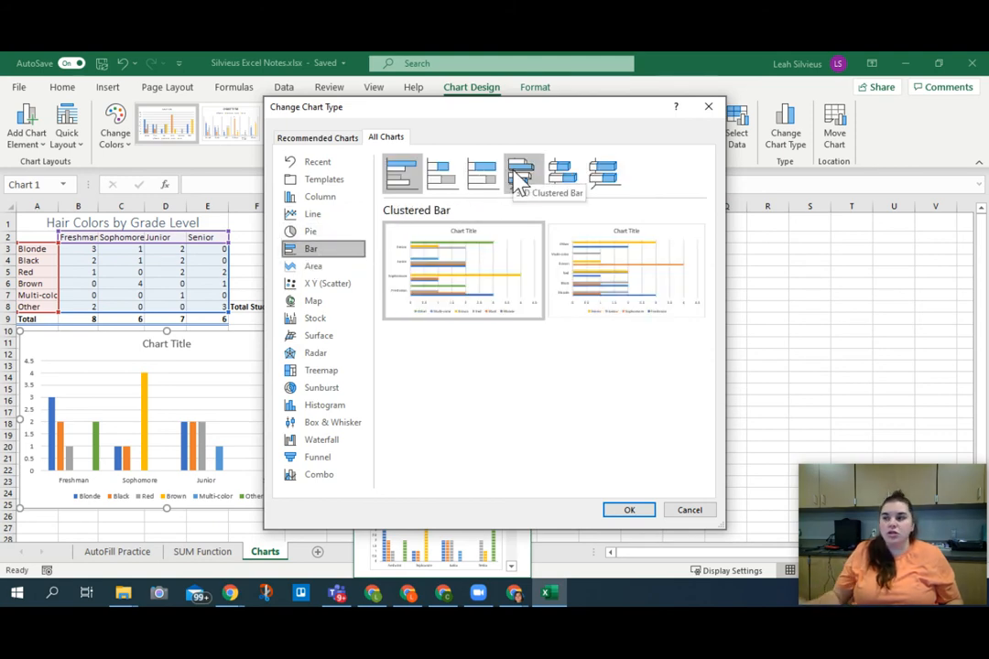
{"action": "left_click", "coordinate": [520, 177]}
{"action": "mouse_move", "coordinate": [449, 316]}
{"action": "left_click", "coordinate": [629, 510]}
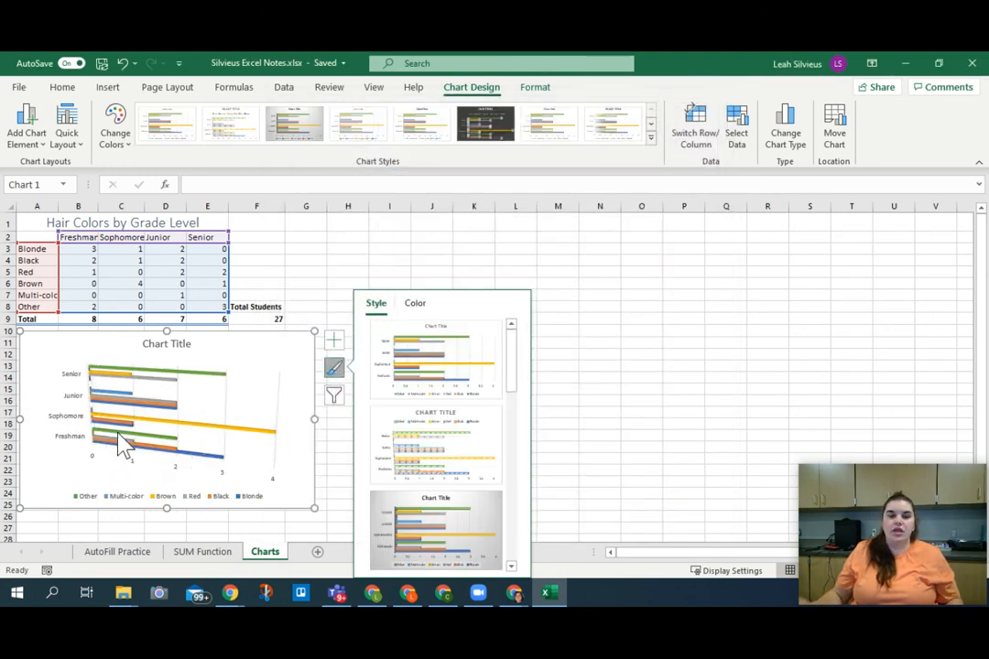
Move the hair color chart to its own new sheet named "Comparing Hair Colors"
{"action": "mouse_move", "coordinate": [124, 446]}
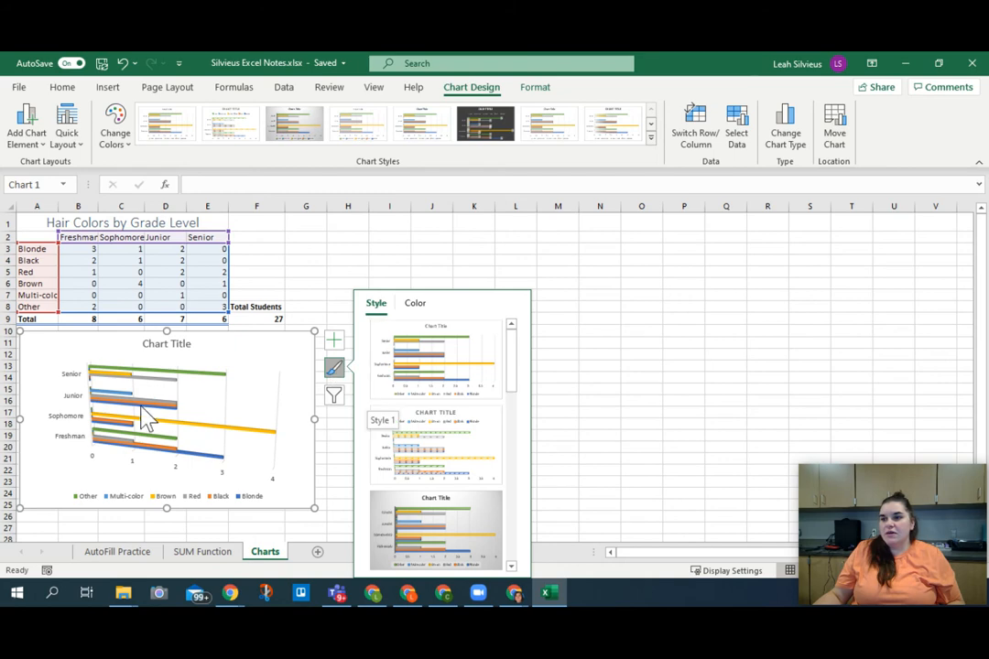
{"action": "left_click", "coordinate": [835, 136]}
{"action": "left_click_drag", "start_coordinate": [229, 114], "coordinate": [426, 247]}
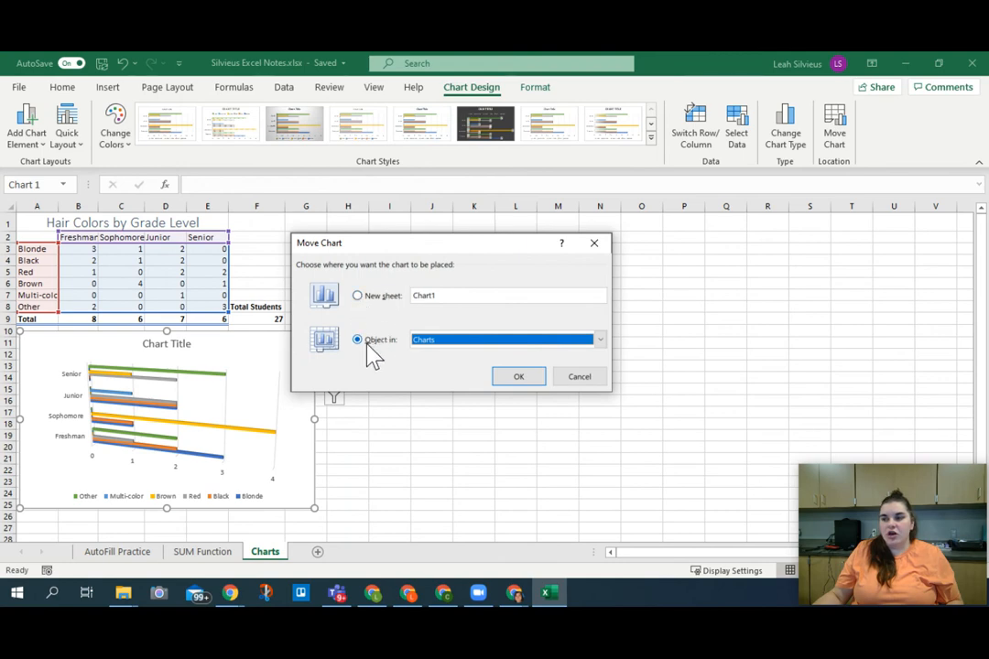
{"action": "left_click", "coordinate": [599, 340]}
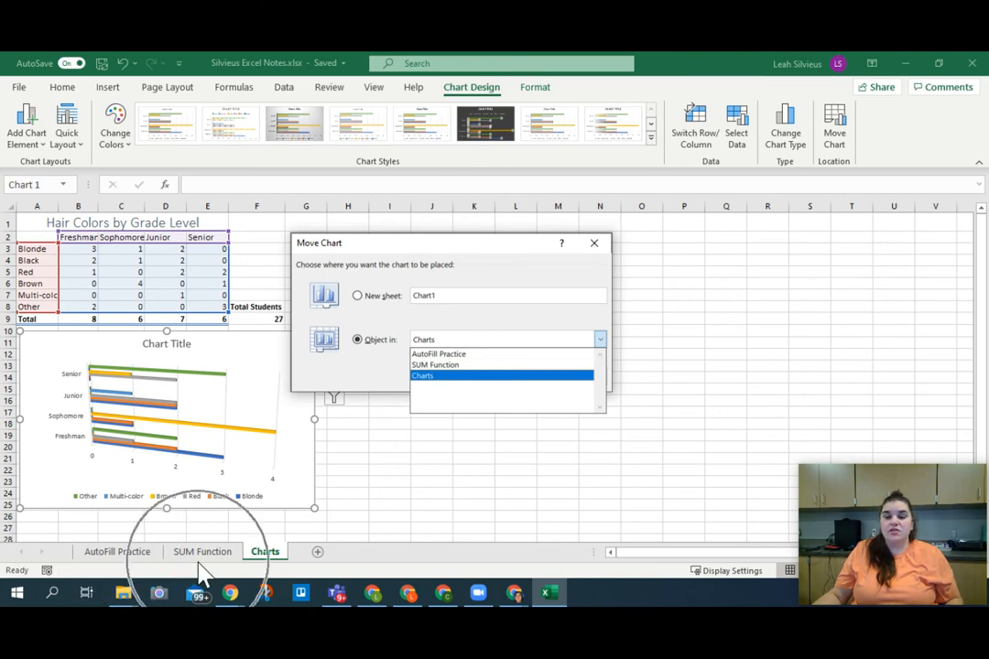
{"action": "left_click", "coordinate": [366, 298]}
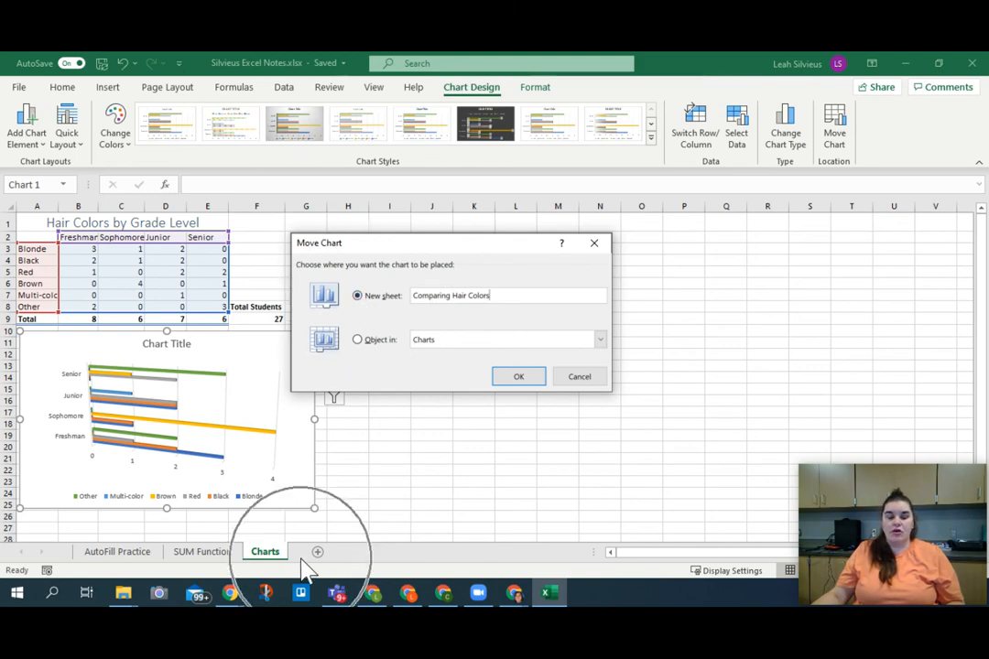
{"action": "left_click", "coordinate": [519, 381]}
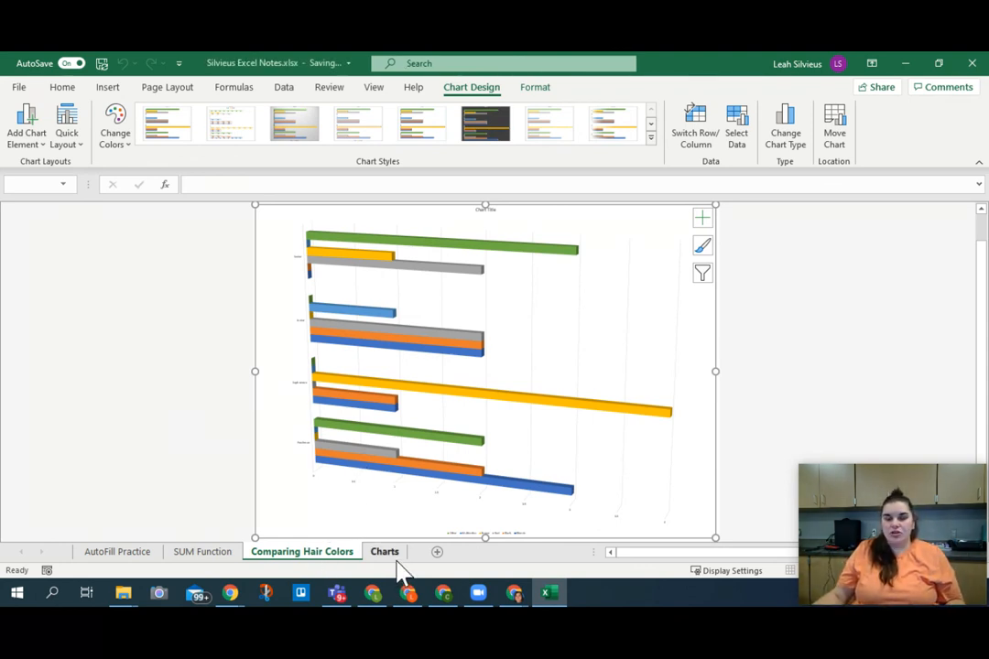
Reorder the sheets so that Comparing Hair Colors comes after the Charts sheet
{"action": "key", "text": "ctrl"}
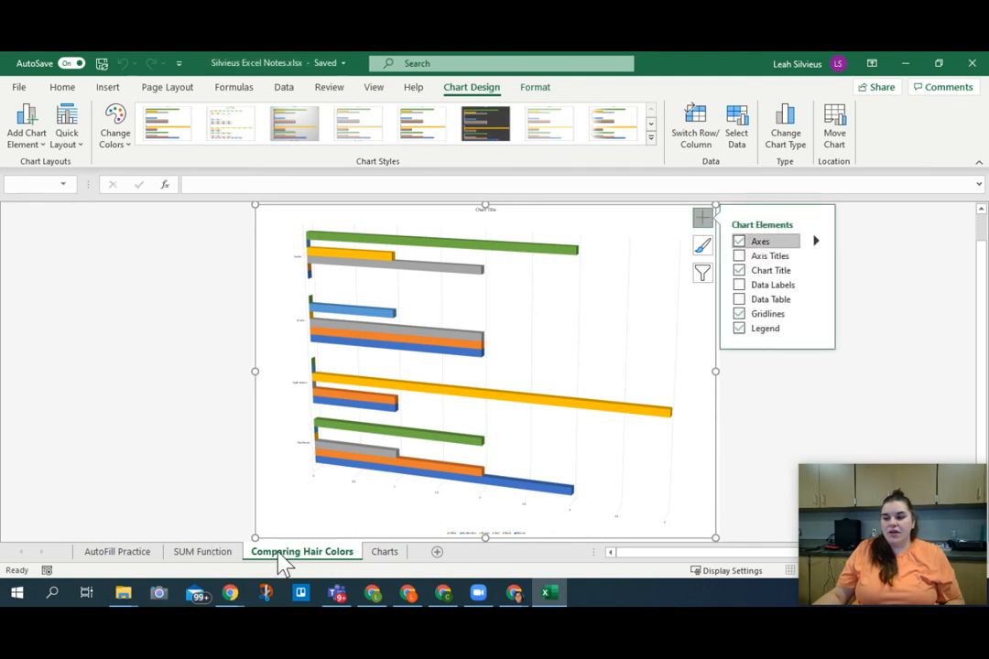
{"action": "left_click_drag", "start_coordinate": [279, 553], "coordinate": [412, 556]}
{"action": "key", "text": "ctrl"}
{"action": "key", "text": "ctrl"}
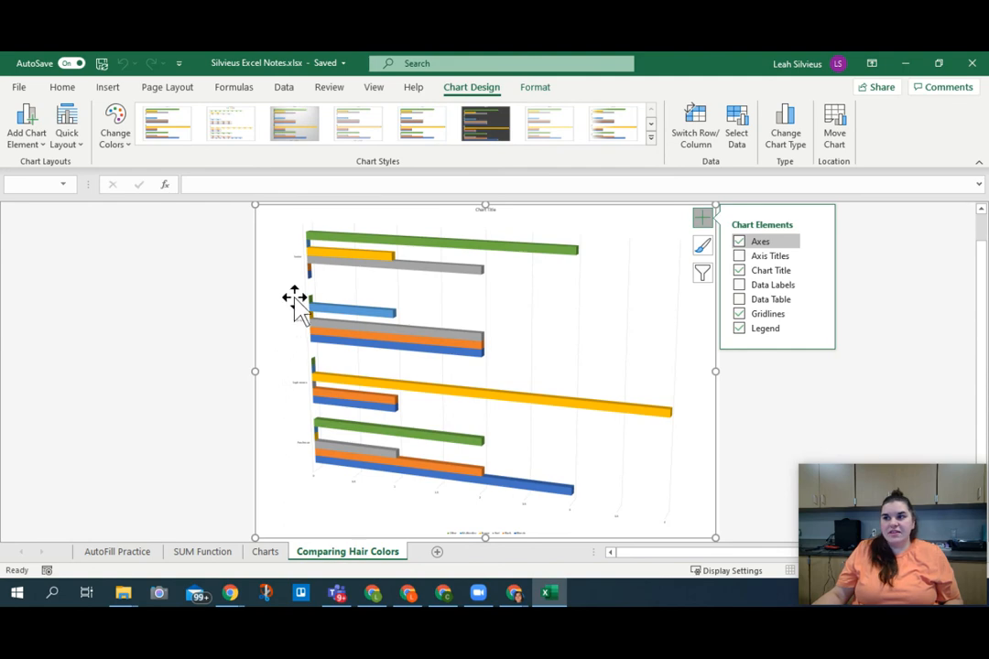
Change the chart on the Comparing Hair Colors sheet to a flat Clustered Bar and view it enlarged
{"action": "left_click", "coordinate": [799, 149]}
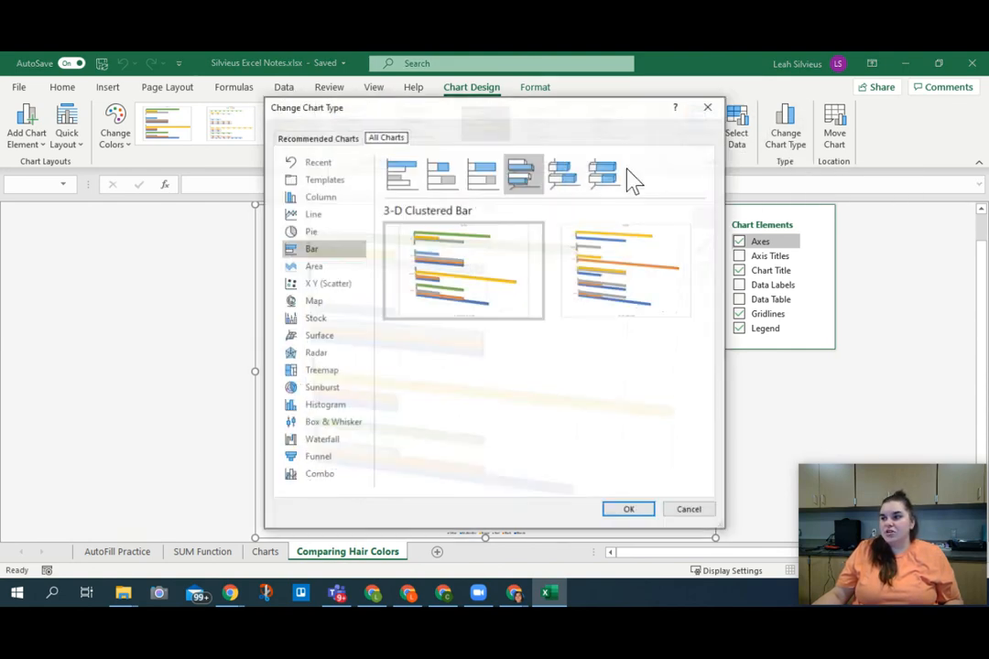
{"action": "left_click", "coordinate": [404, 170]}
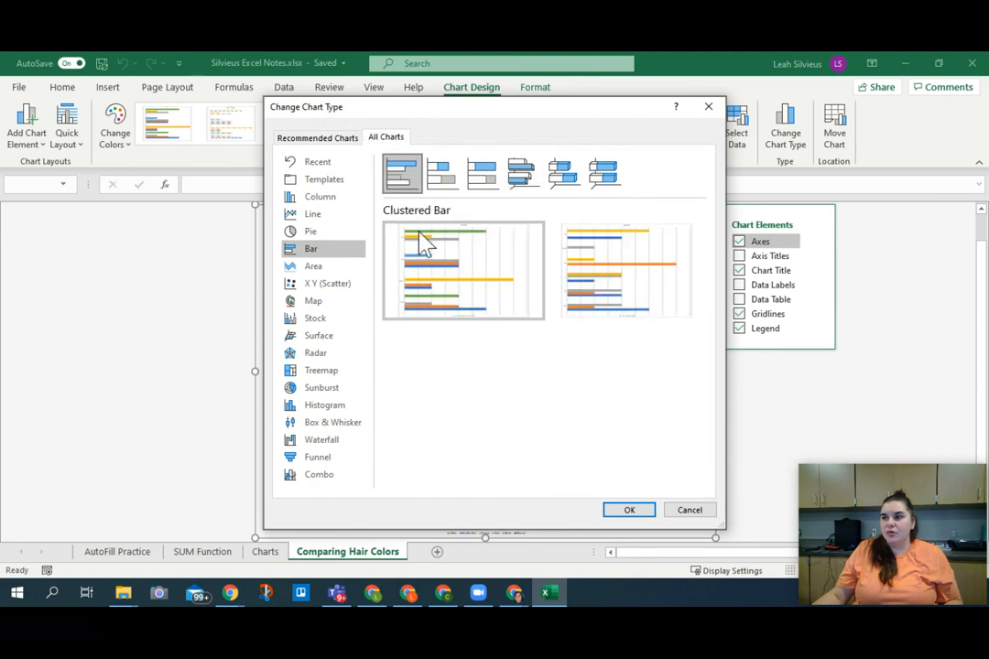
{"action": "left_click", "coordinate": [627, 511]}
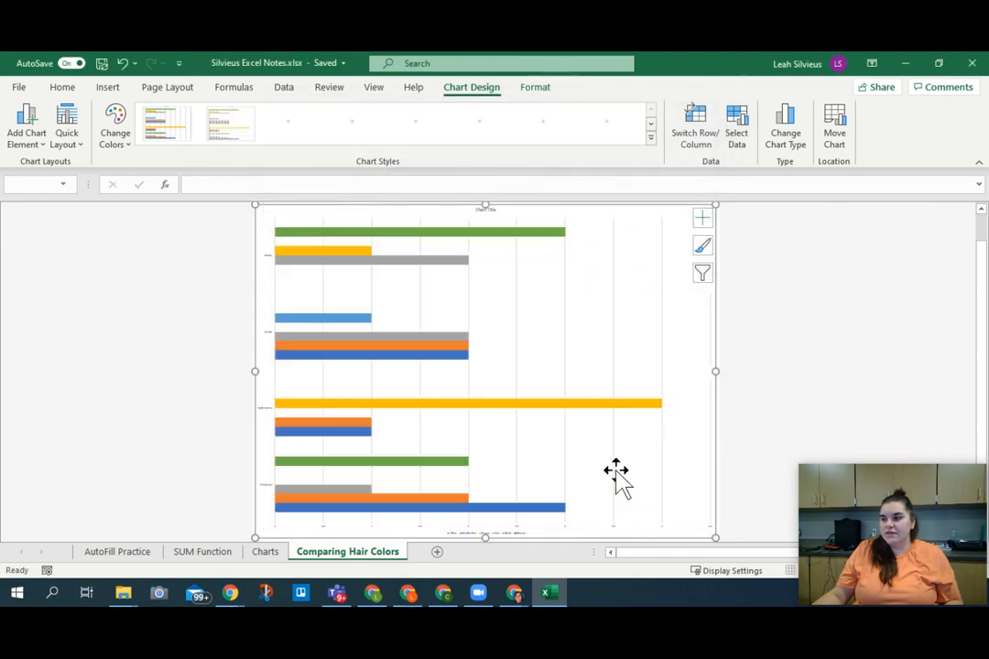
{"action": "scroll", "coordinate": [408, 421], "scroll_direction": "up", "scroll_amount": 3}
{"action": "scroll", "coordinate": [446, 432], "scroll_direction": "up", "scroll_amount": 2}
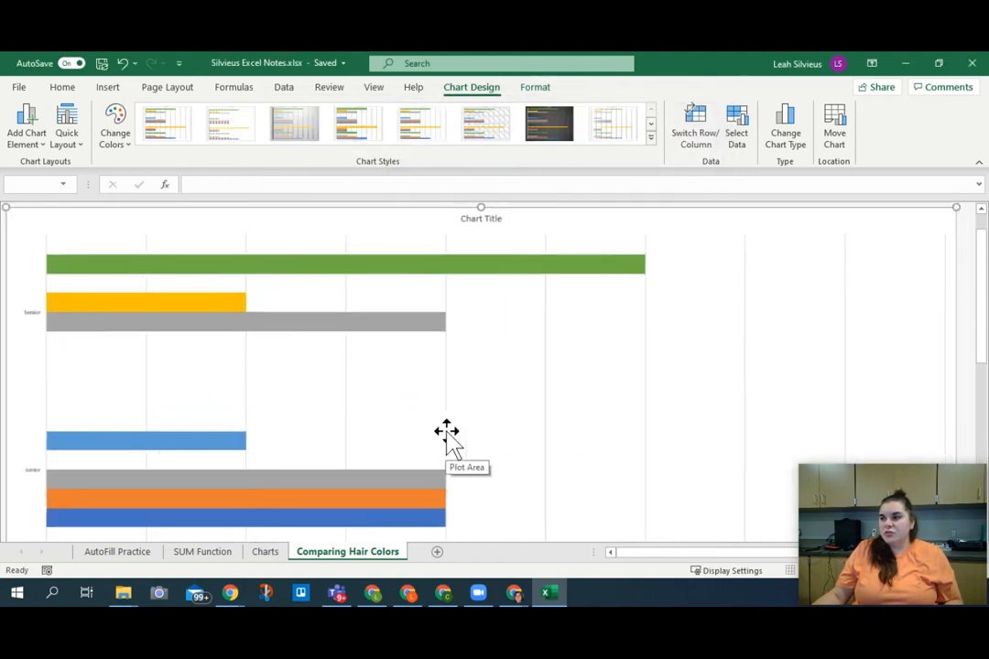
{"action": "scroll", "coordinate": [265, 283], "scroll_direction": "down", "scroll_amount": 3}
{"action": "scroll", "coordinate": [497, 353], "scroll_direction": "down", "scroll_amount": 2}
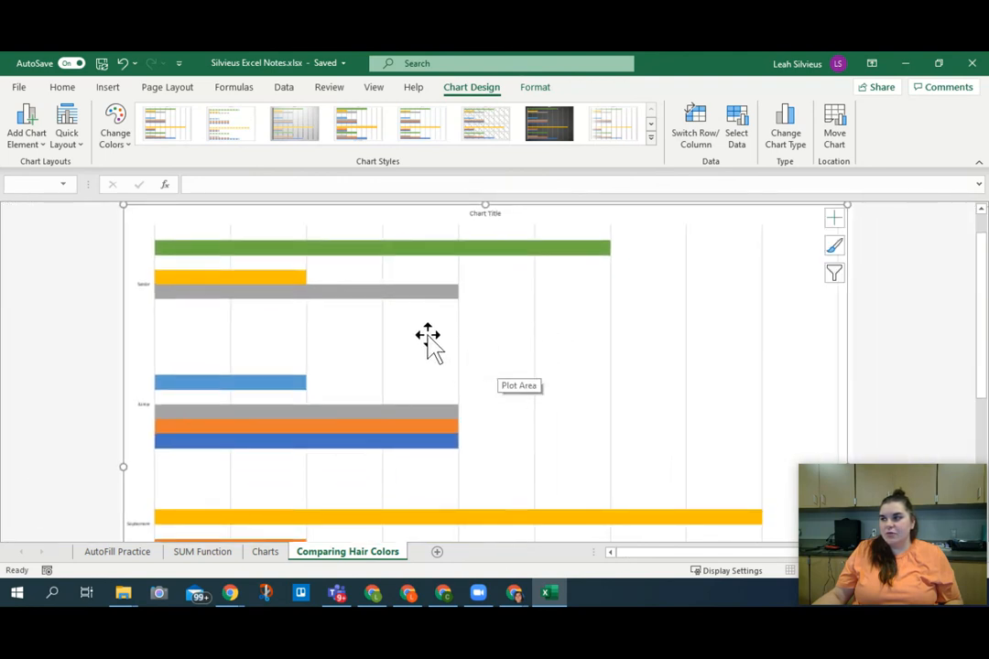